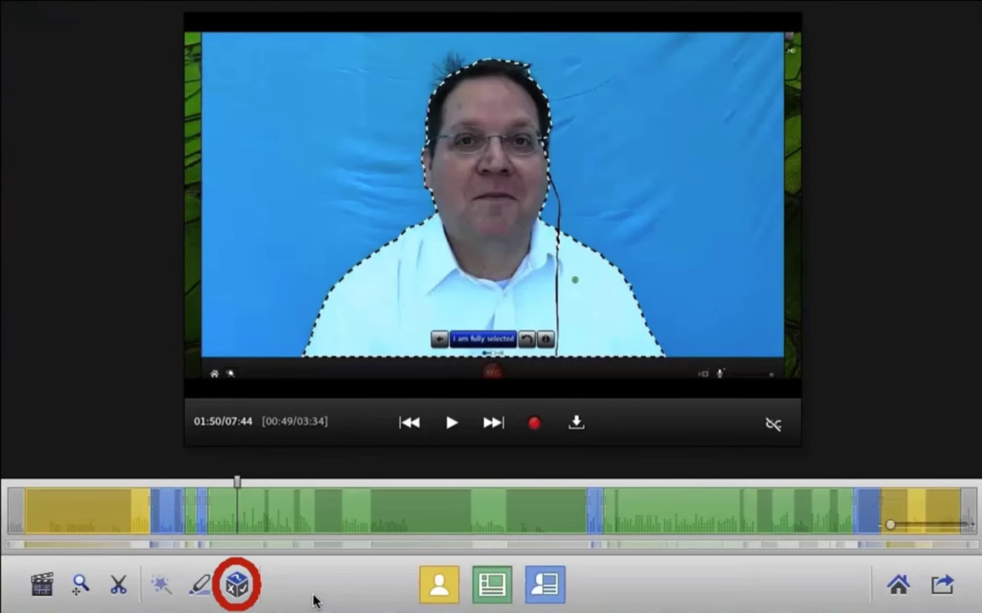
- Create a new quiz question reading 'What color is the sky?'
click(237, 585)
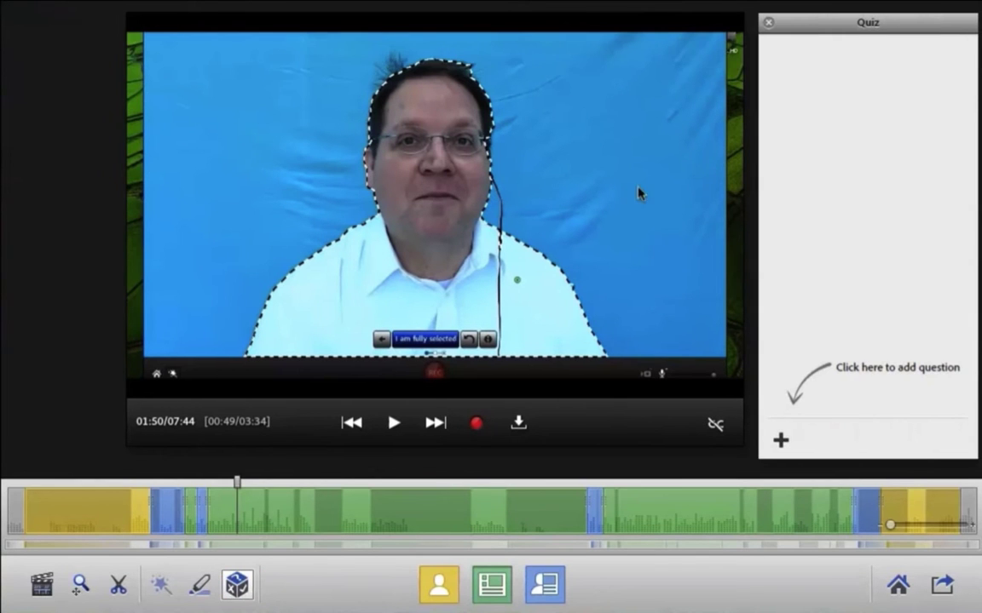
click(780, 441)
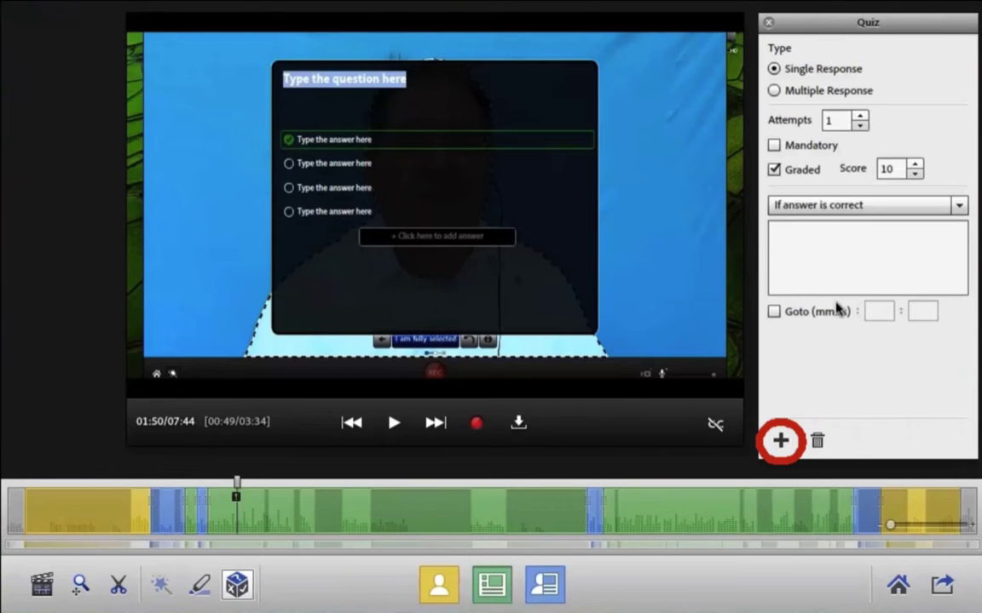
text(W)
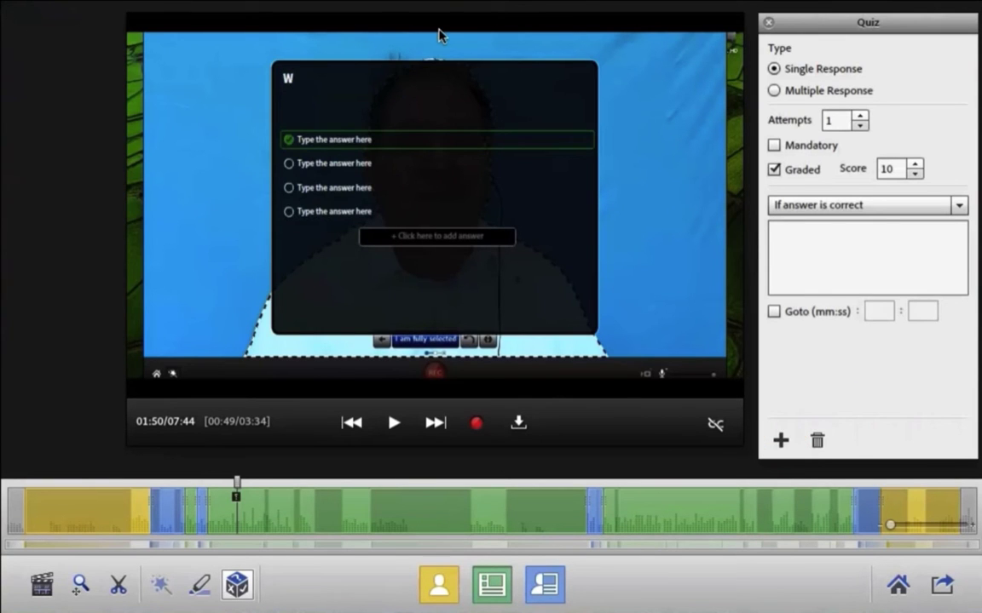
text(hat color is the sk)
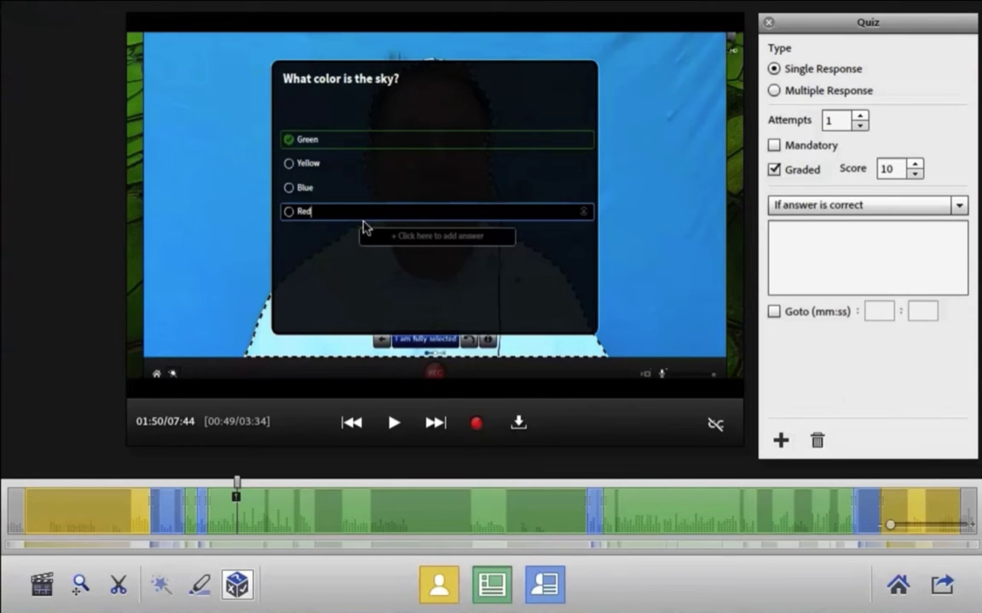
- Mark Blue and Sometimes Black as the correct answers
click(289, 187)
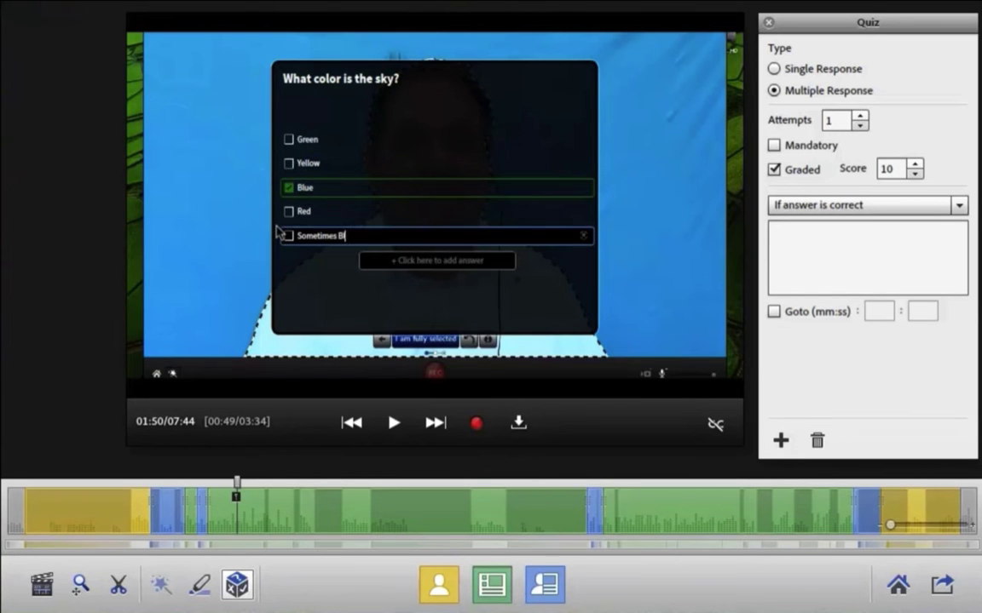
text(ck)
click(288, 236)
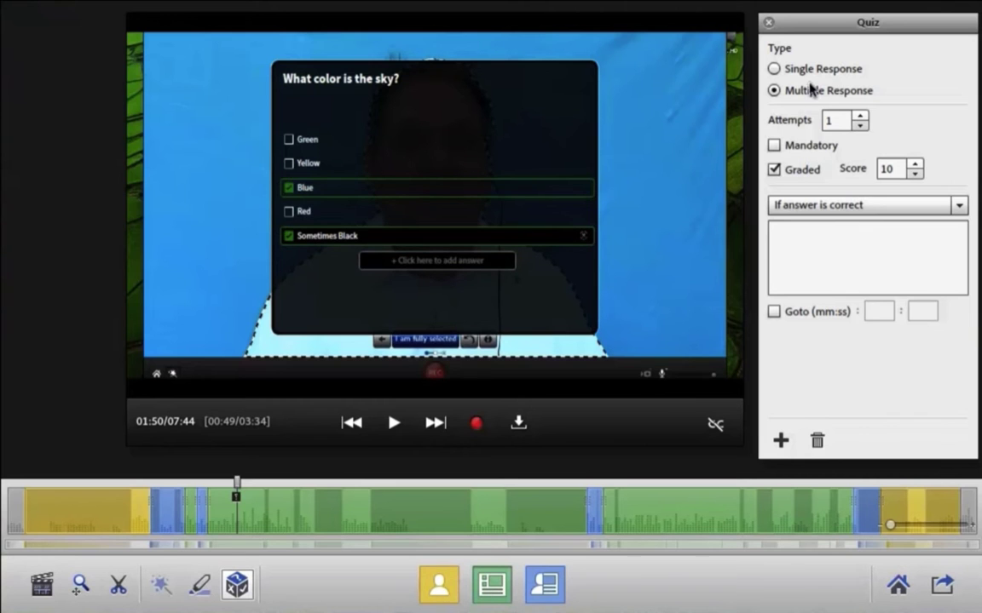
click(788, 273)
- Make a correct answer jump to 00:50 and an incorrect answer jump to 00:44
click(774, 313)
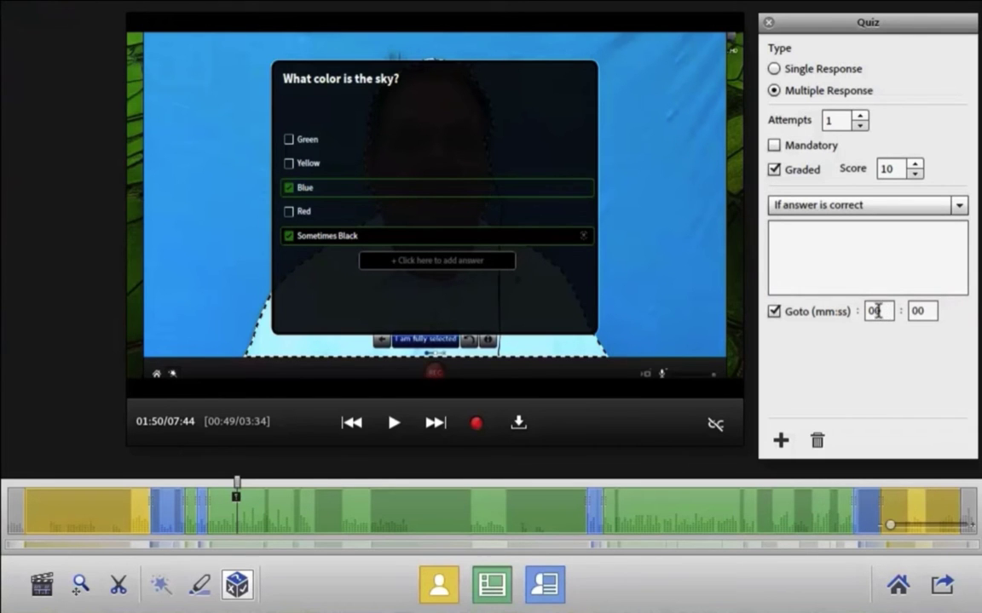
double_click(915, 311)
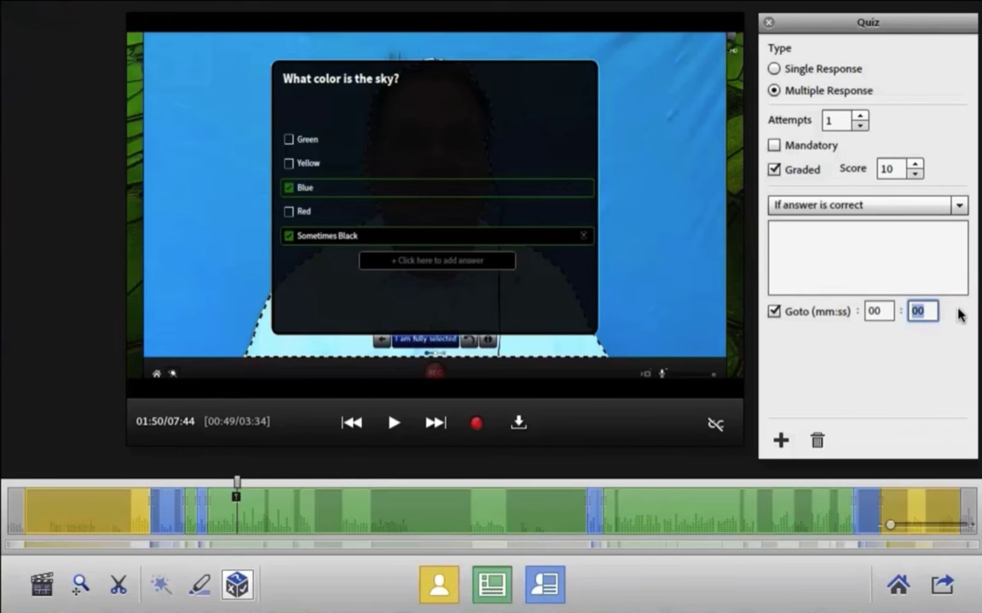
text(50)
click(869, 204)
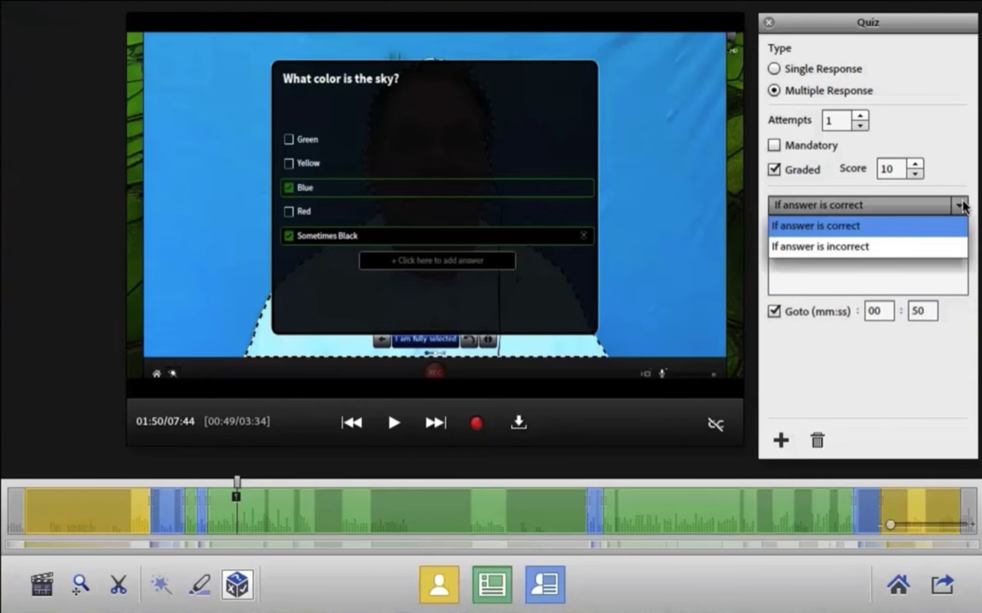
click(891, 247)
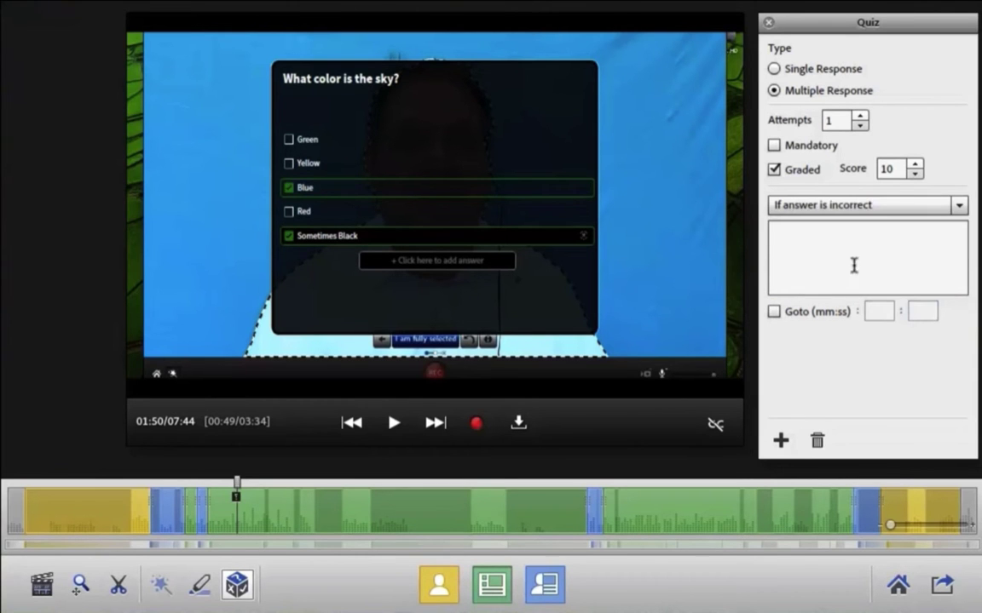
click(773, 312)
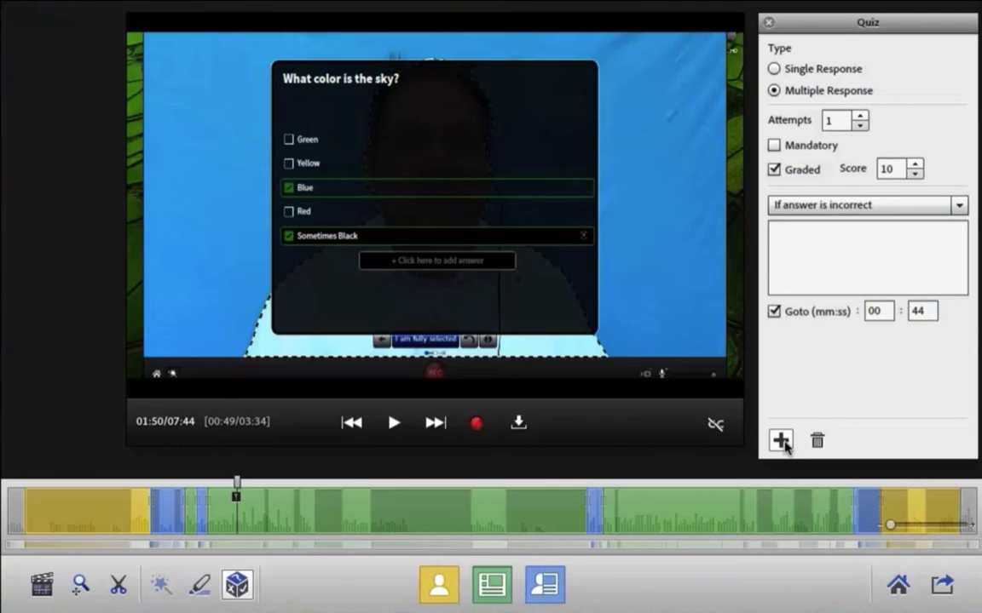
- Add a second quiz question and keep it below the sky question
click(781, 441)
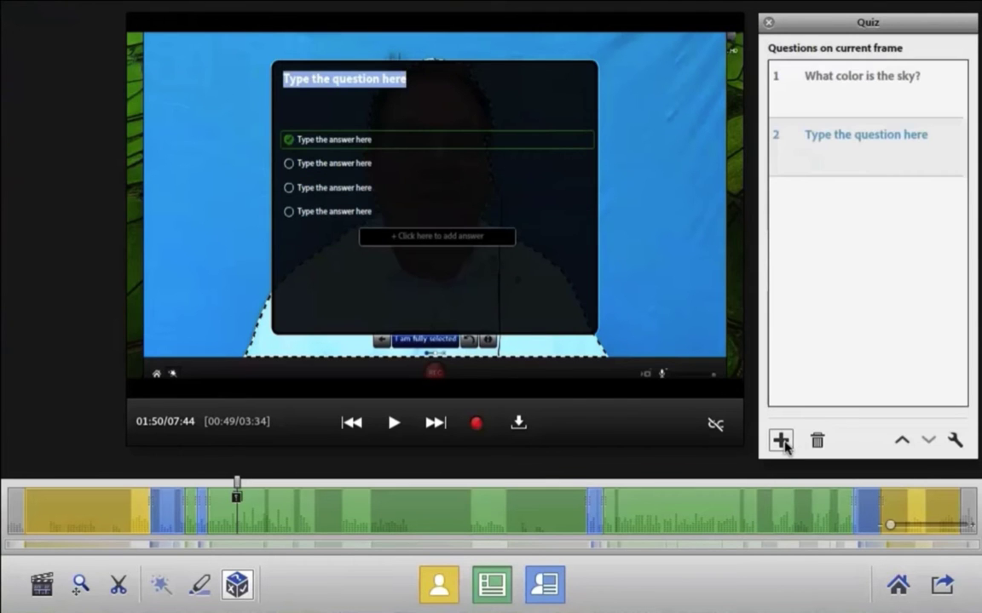
click(894, 136)
click(900, 440)
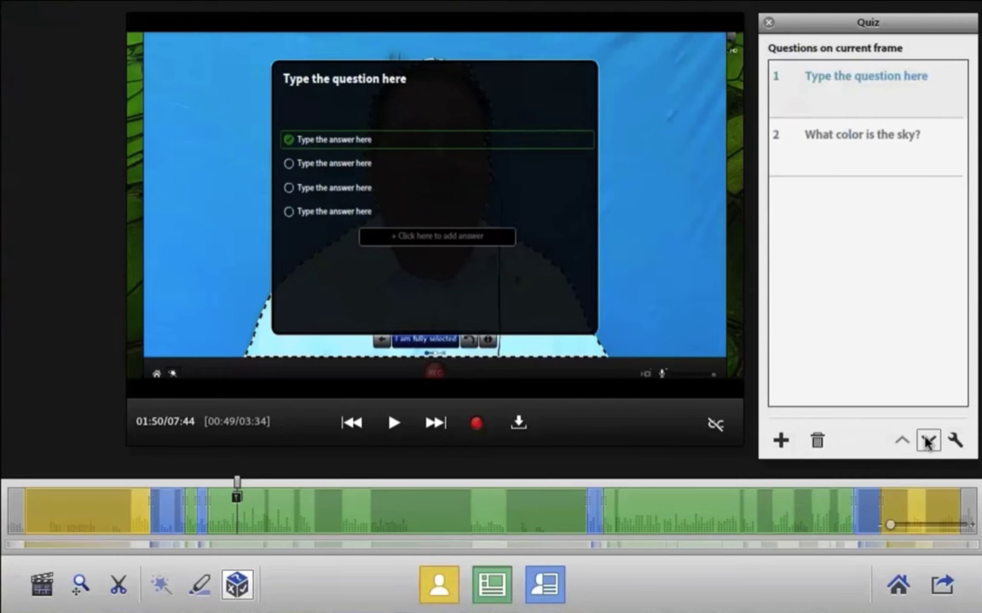
click(928, 440)
- Enable SCORM 1.2 quiz reporting with Completion Criteria in the Quiz Reporting preferences
click(862, 76)
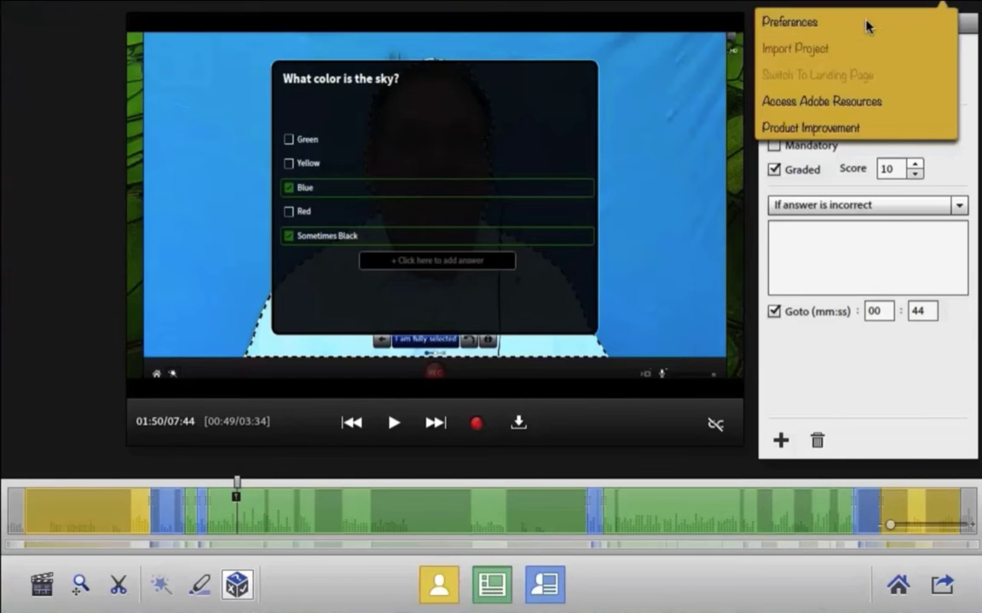
click(860, 24)
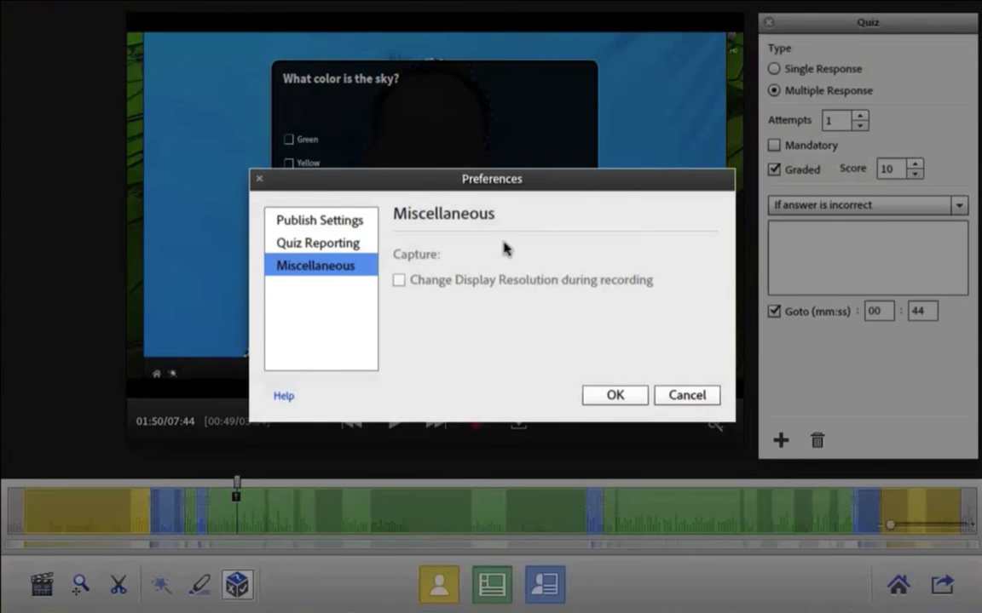
click(343, 242)
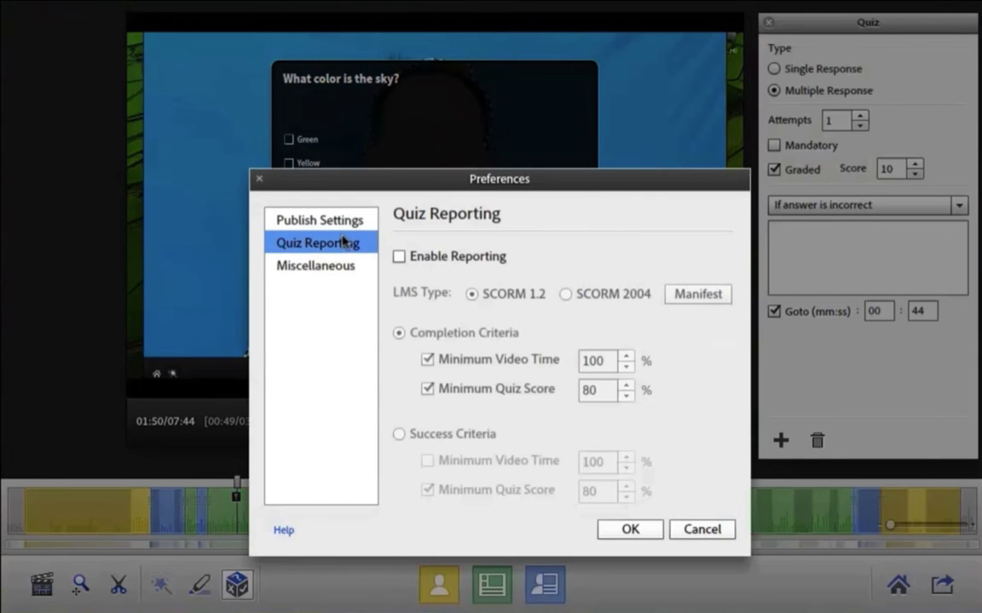
click(398, 257)
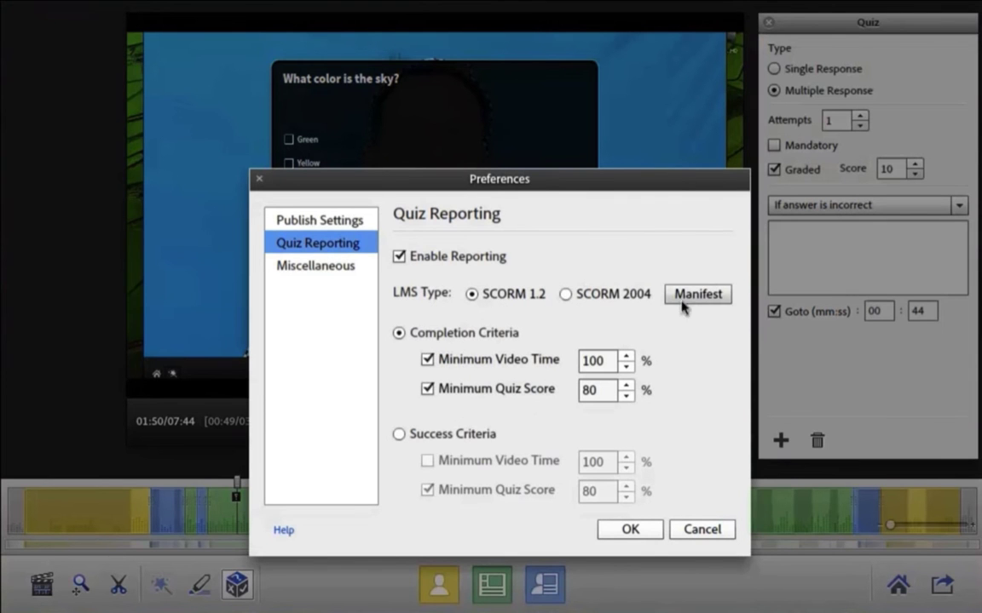
click(398, 435)
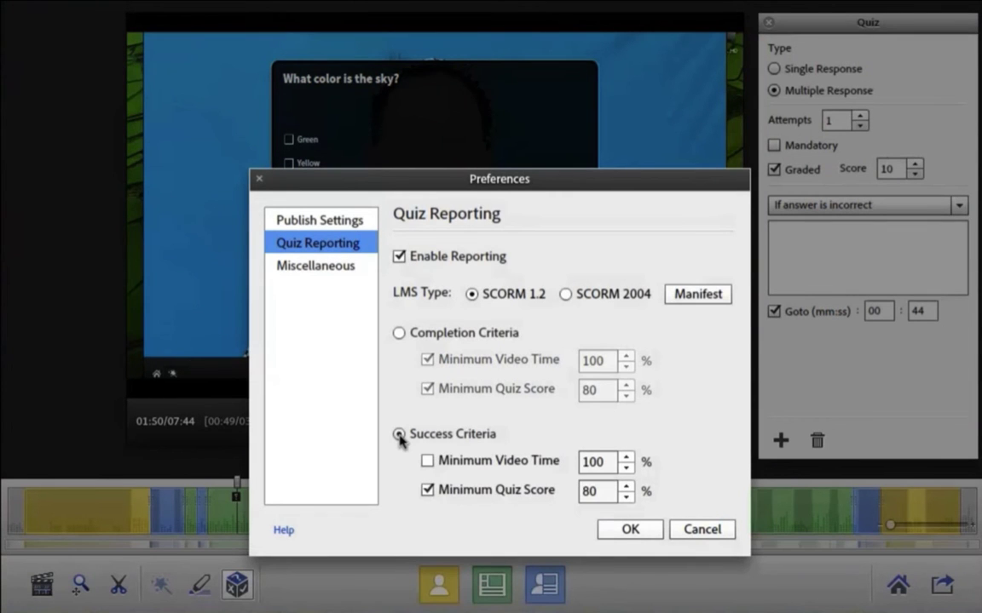
click(399, 334)
click(630, 529)
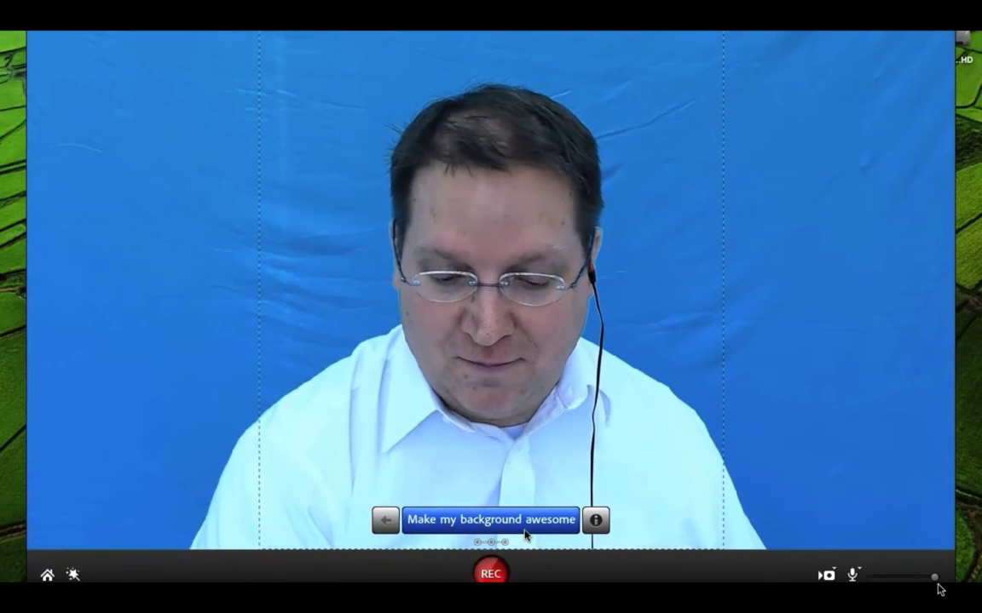
- Snapshot the empty backdrop, mark out the presenter, and switch the background to Grey Wall
click(524, 530)
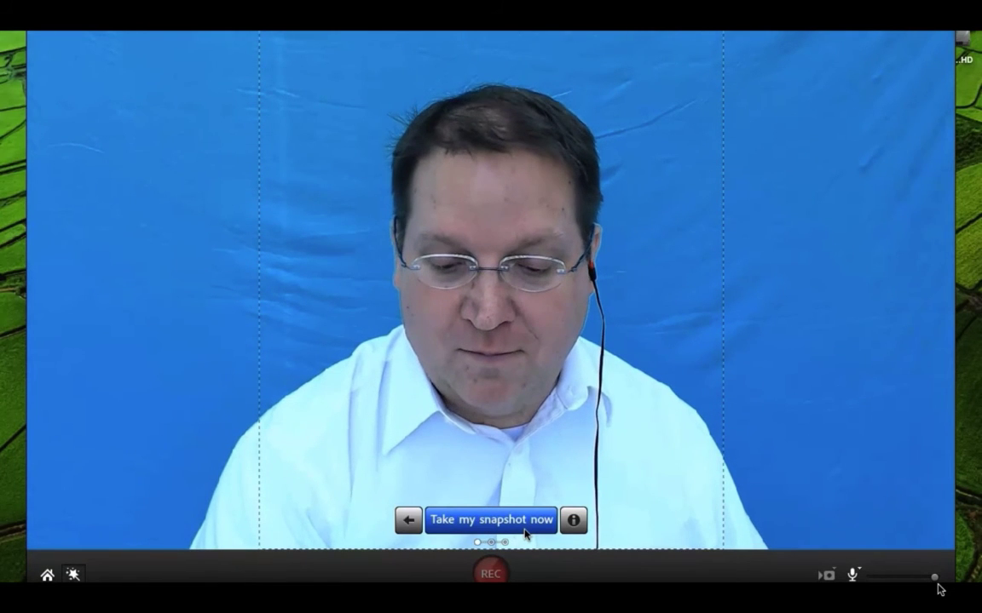
click(524, 530)
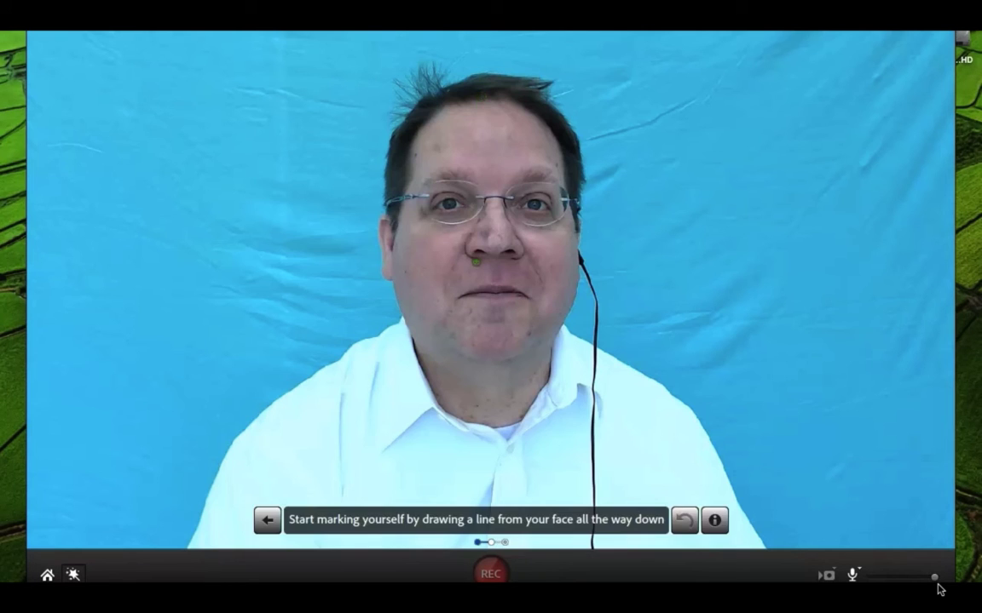
drag(457, 434, 462, 555)
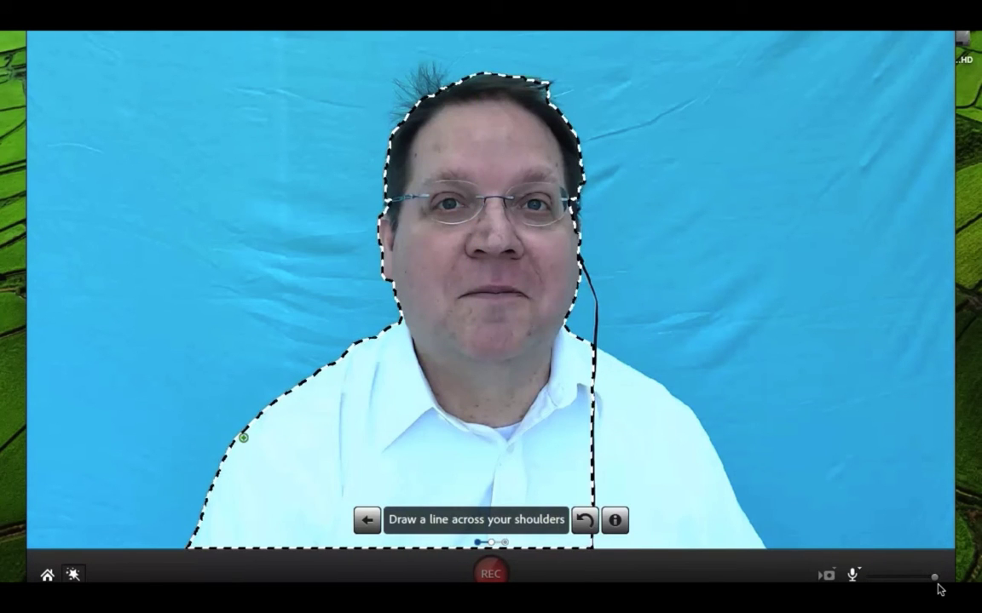
mouse_move(243, 438)
mouse_down()
mouse_move(553, 467)
mouse_move(710, 436)
mouse_up()
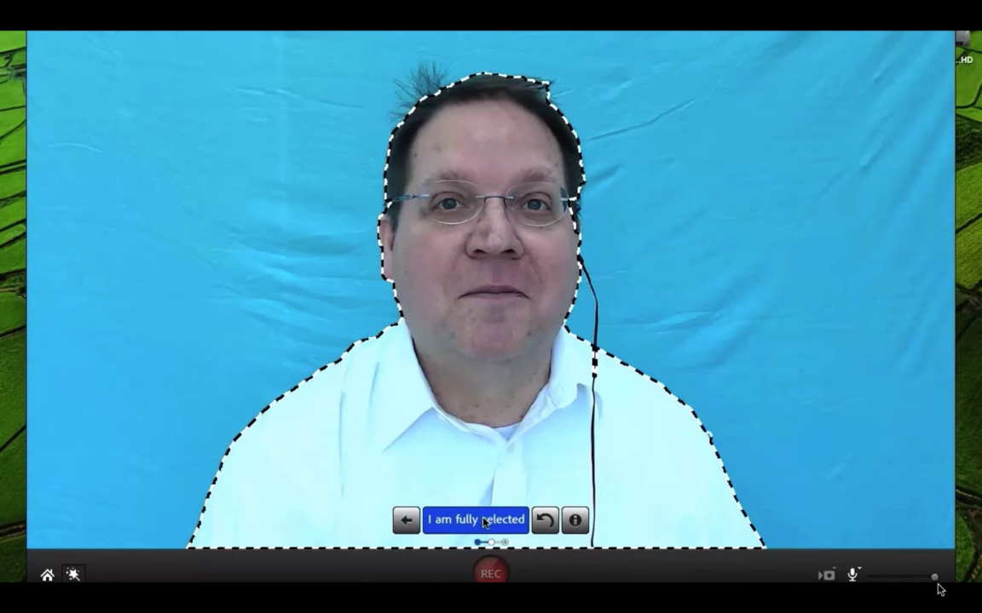
click(484, 522)
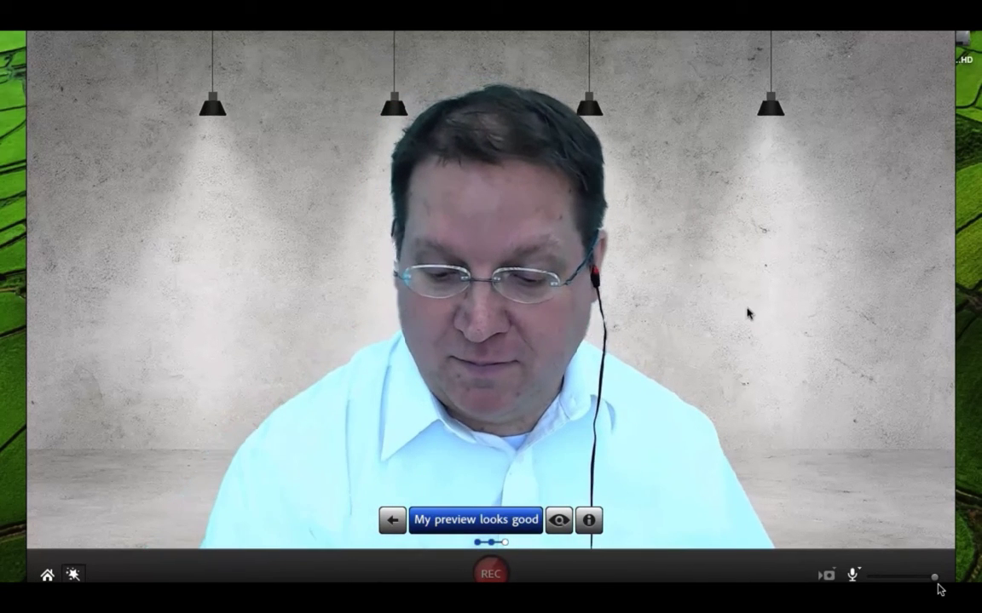
click(490, 521)
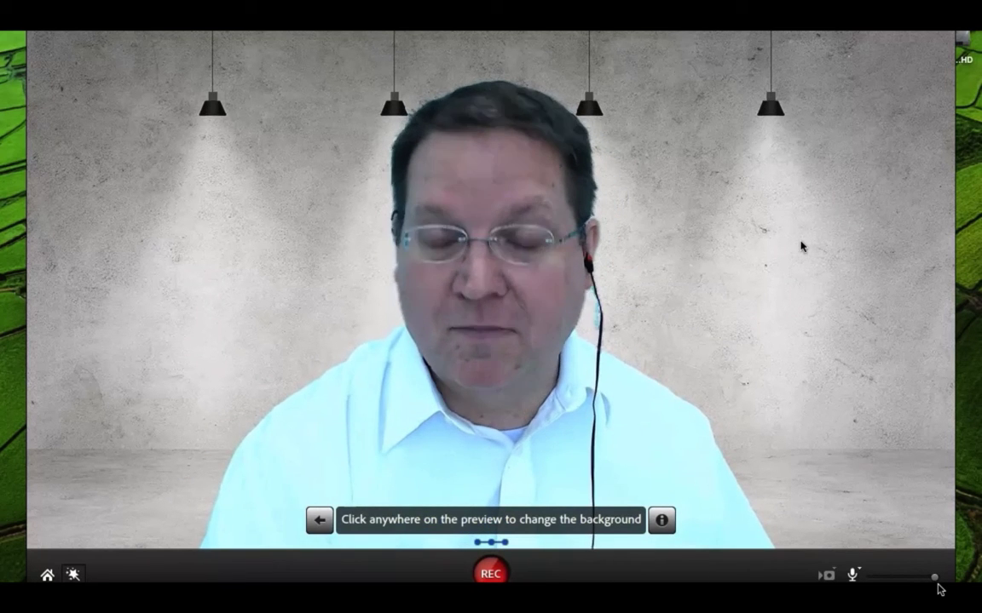
click(801, 247)
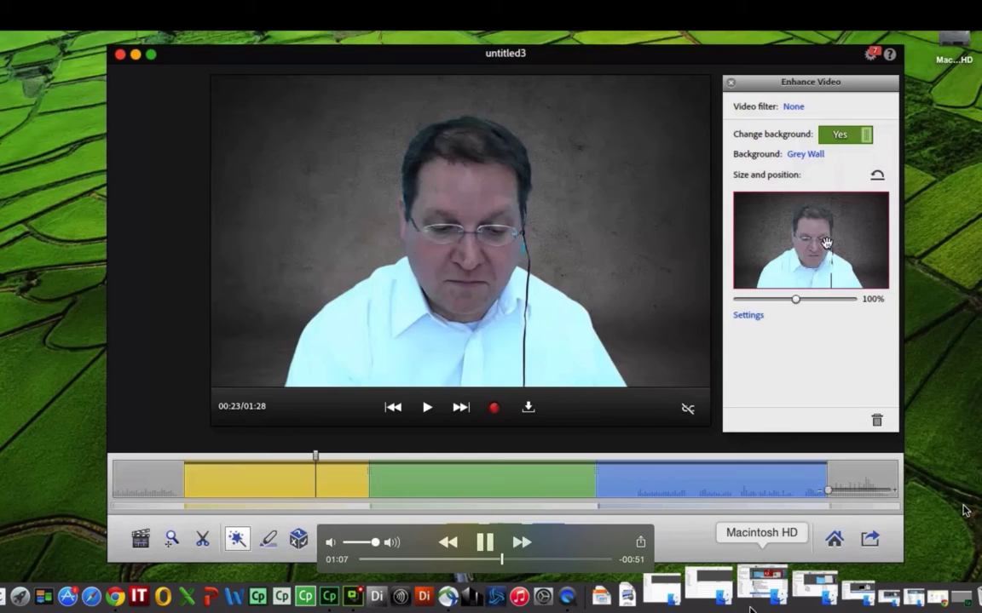
- Try moving the presenter and enlarging him to 147%, then reset size and position
mouse_move(823, 247)
mouse_down()
mouse_move(862, 266)
mouse_move(841, 255)
mouse_up()
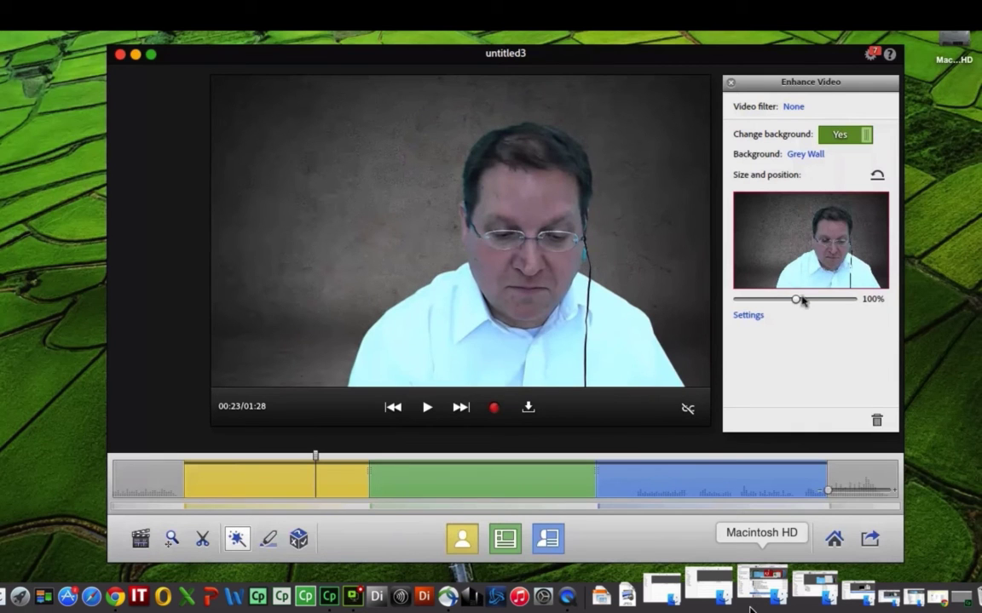
drag(796, 304, 850, 311)
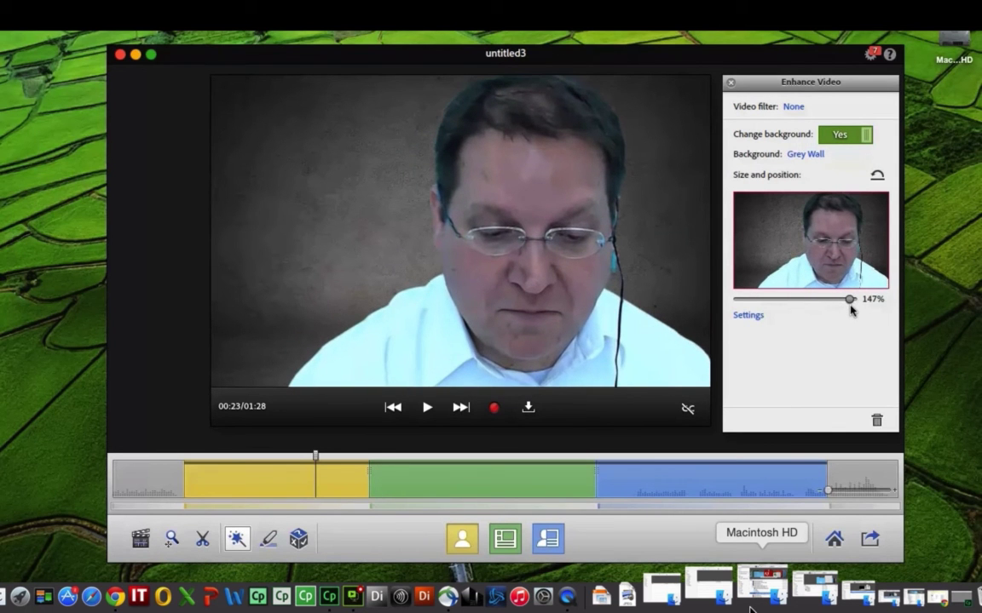
click(878, 178)
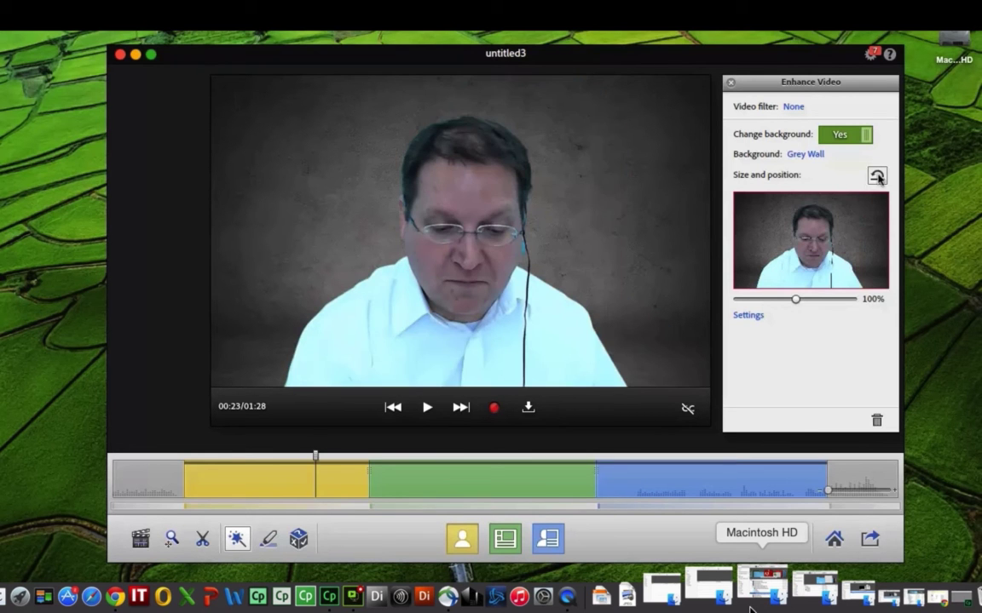
- Preview the Library and Meeting Room backgrounds, then choose the Screen capture background
click(804, 155)
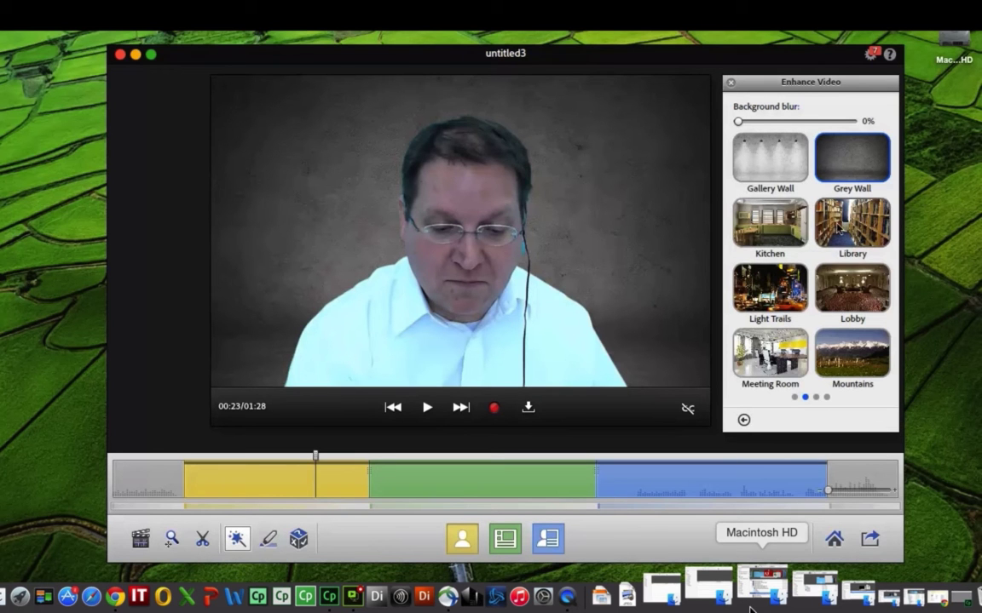
click(838, 225)
click(780, 363)
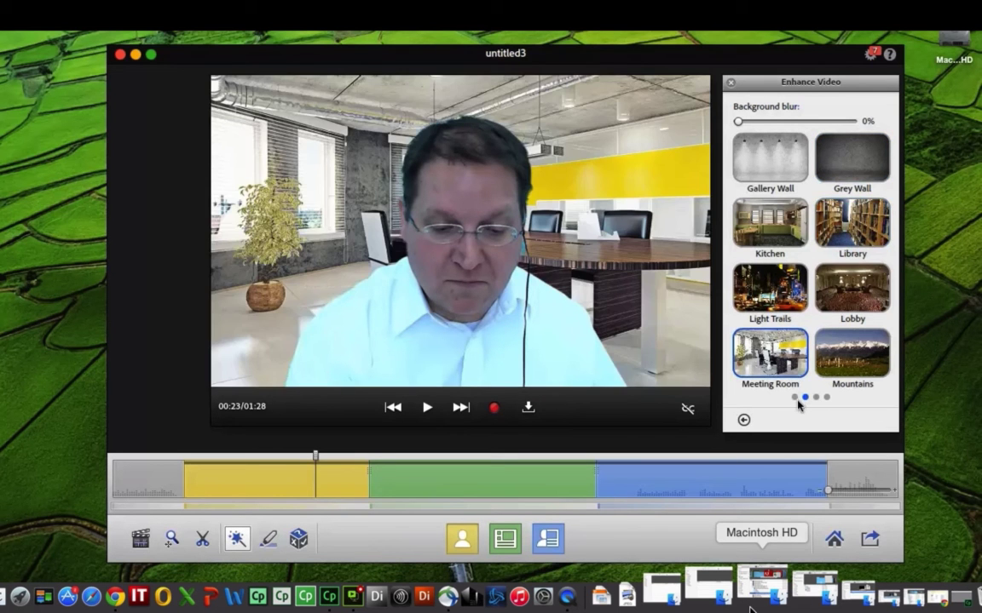
click(794, 397)
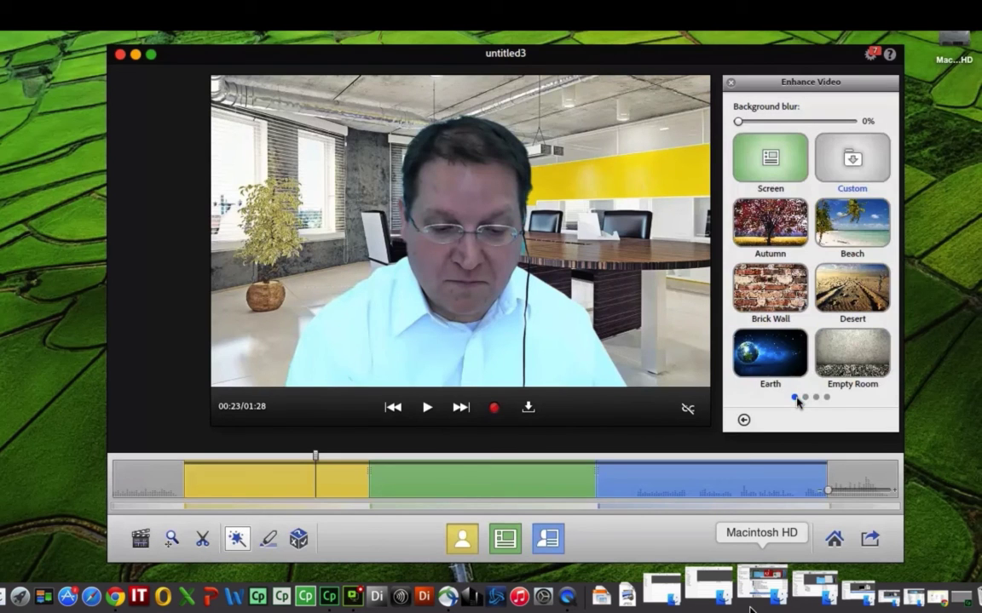
click(782, 168)
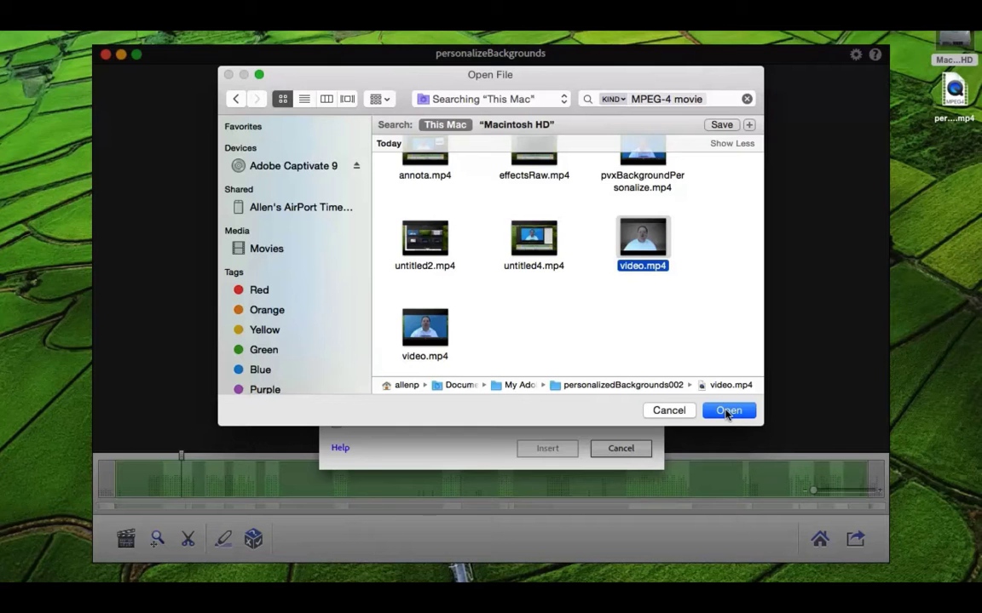
- Open video.mp4 as the external video with its audio muted
click(726, 411)
click(368, 422)
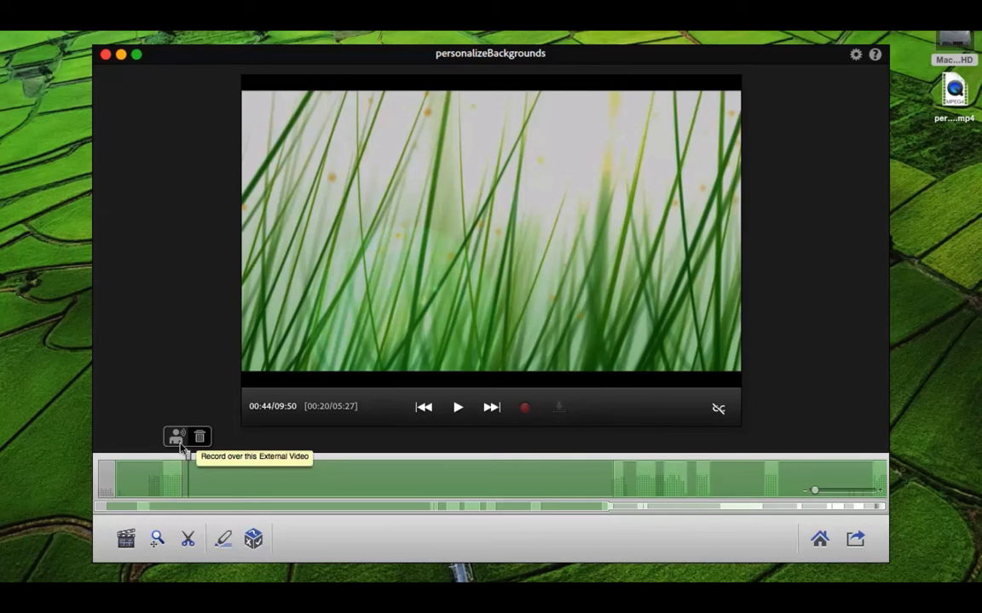
- Record the presenter over the inserted video.mp4 clip
click(179, 444)
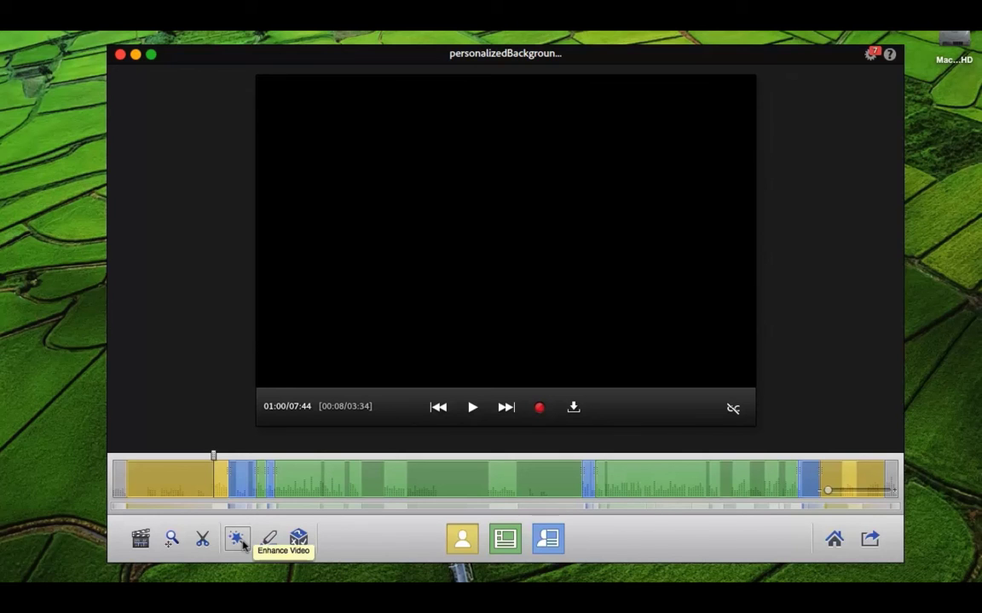
- Try the Burke, Cave and Cirrus colour filters on the background
click(238, 540)
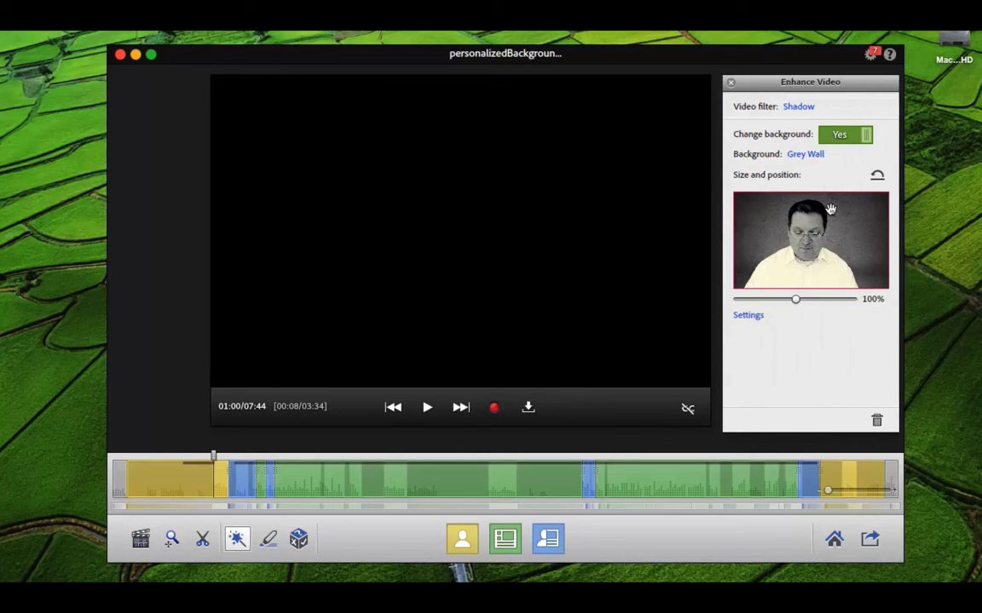
click(800, 107)
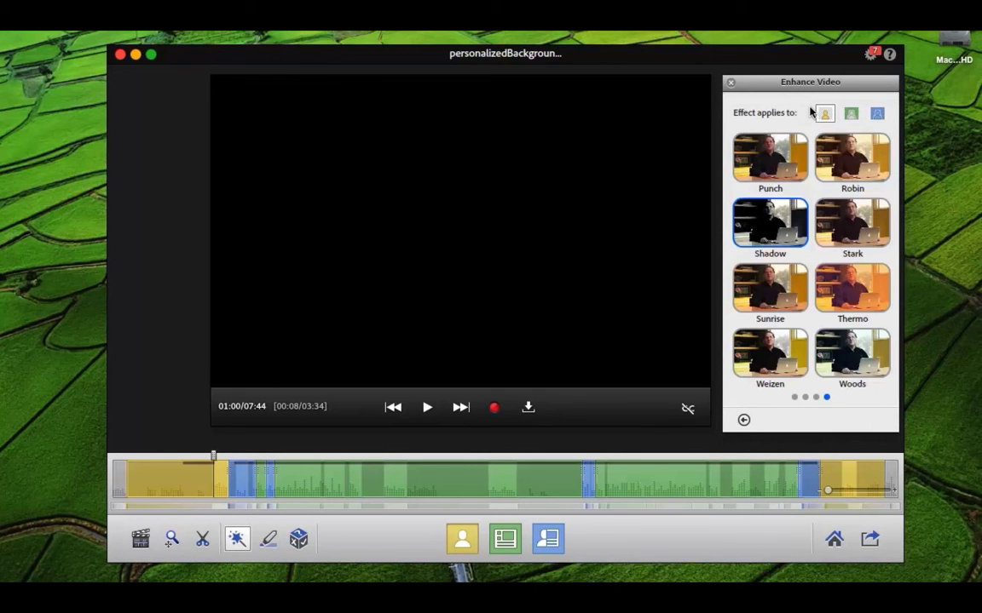
click(782, 213)
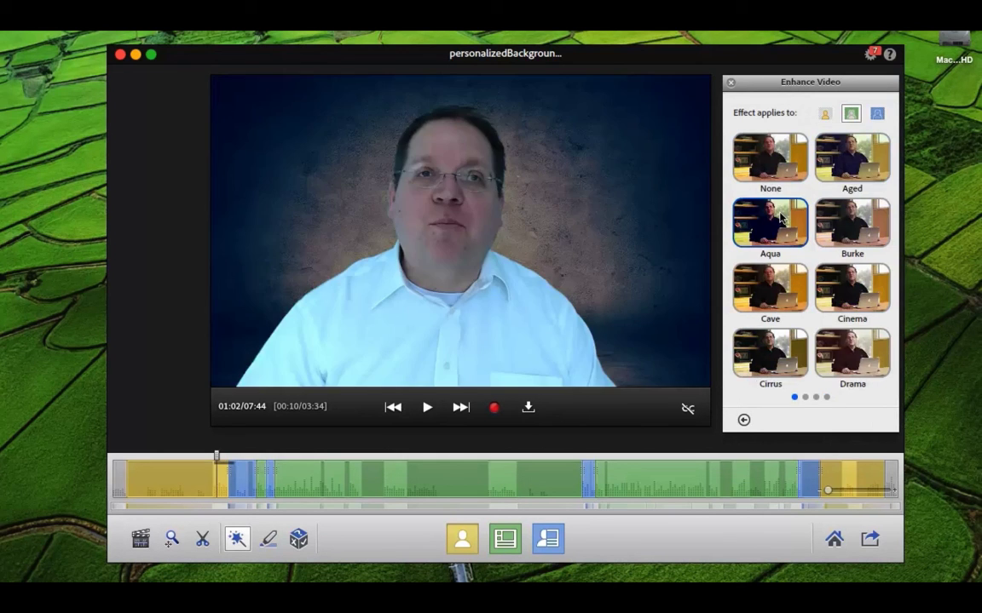
click(866, 239)
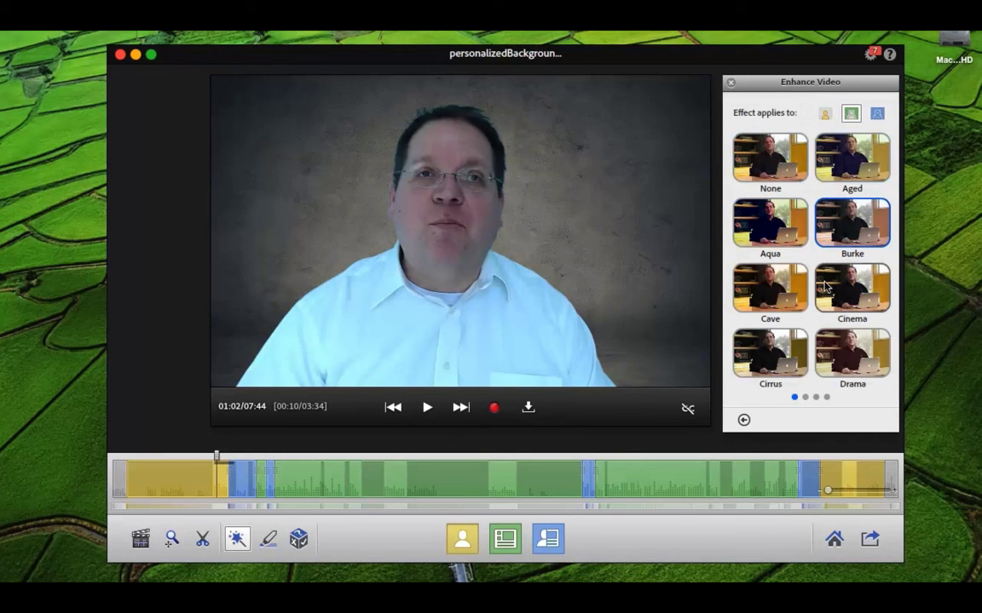
click(769, 288)
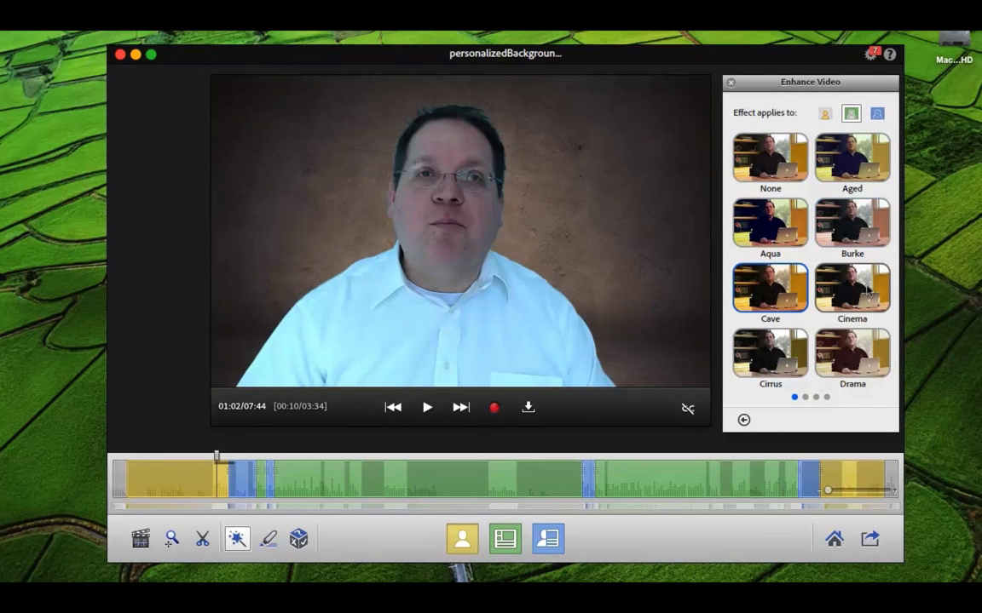
click(769, 353)
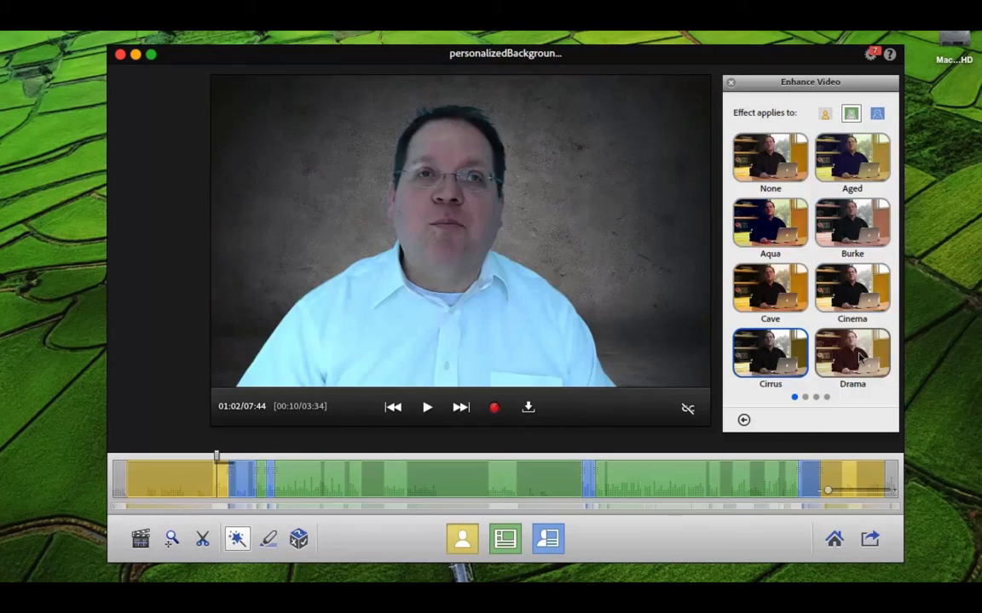
- Switch the filter target between presenter, background and whole frame, then play the Monochrome result
click(827, 114)
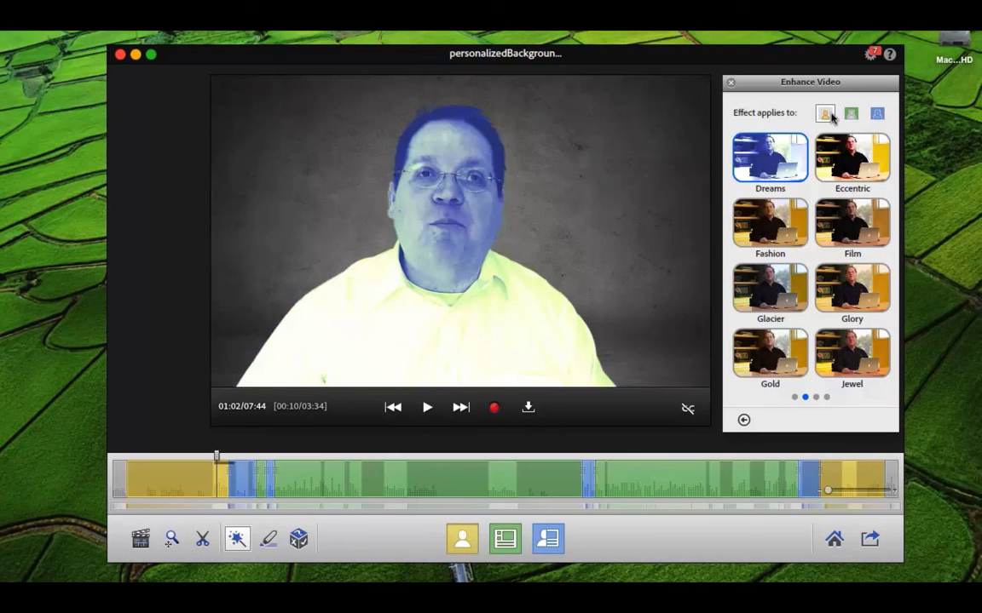
click(852, 114)
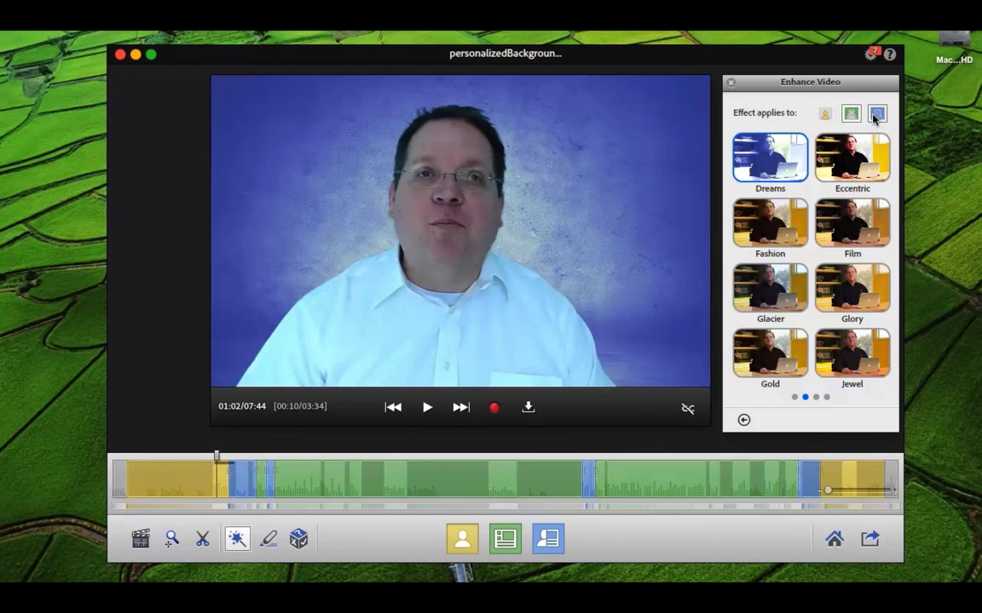
click(878, 115)
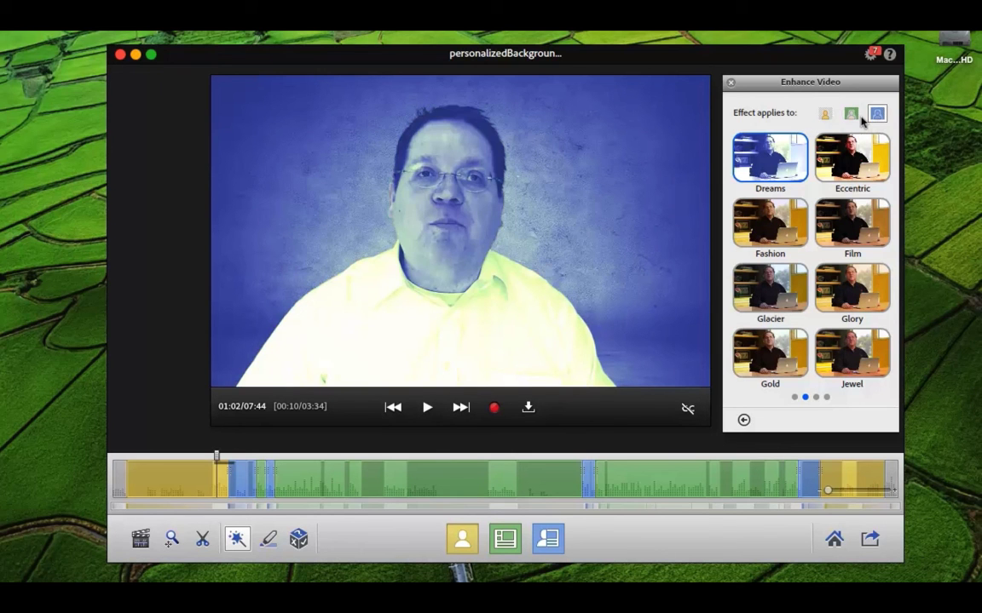
click(852, 116)
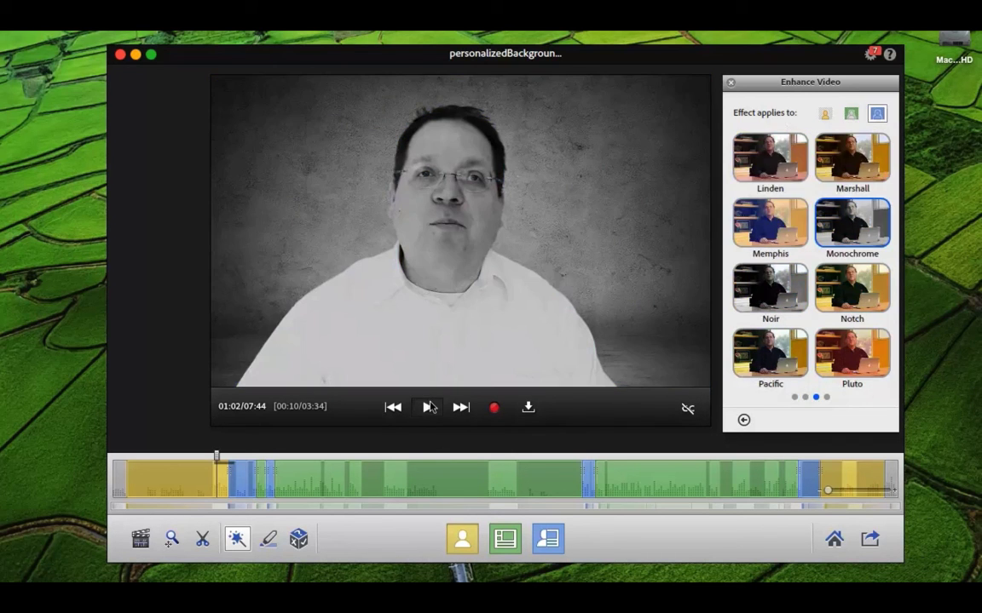
click(427, 408)
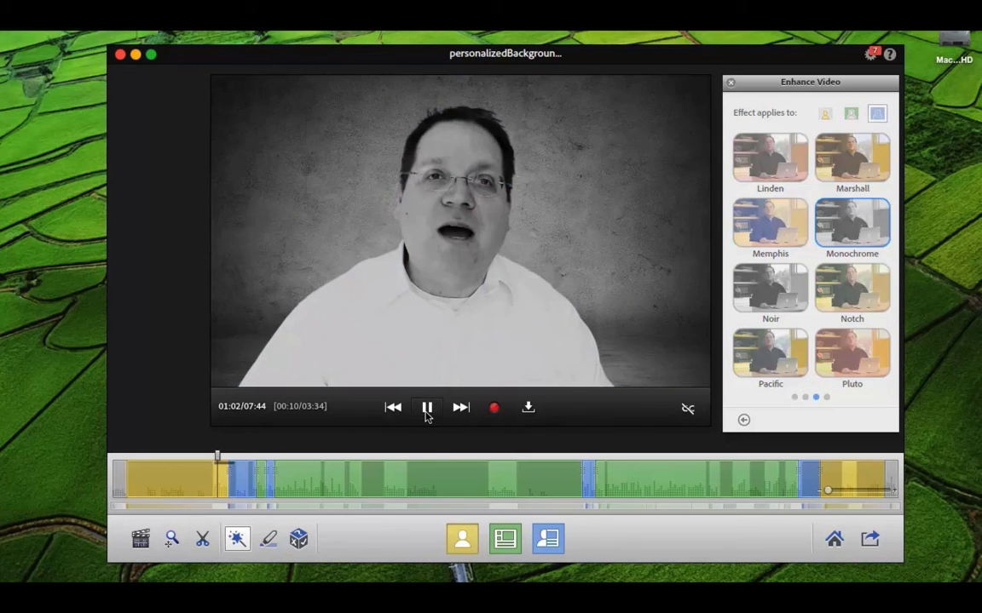